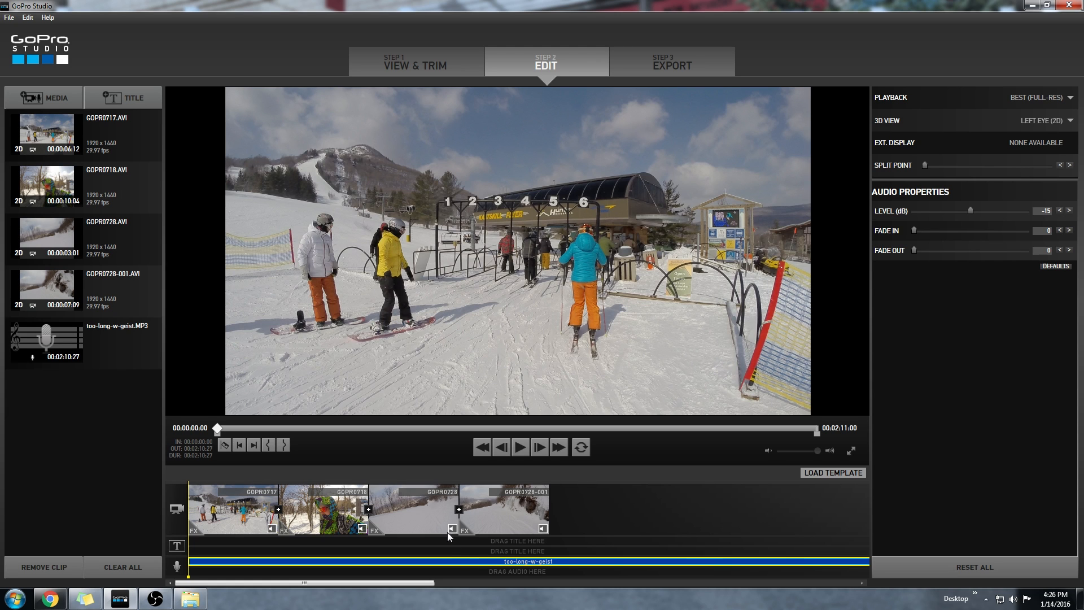
Play the timeline to find the cut point and split the music track at 00:00:02:22
click(521, 449)
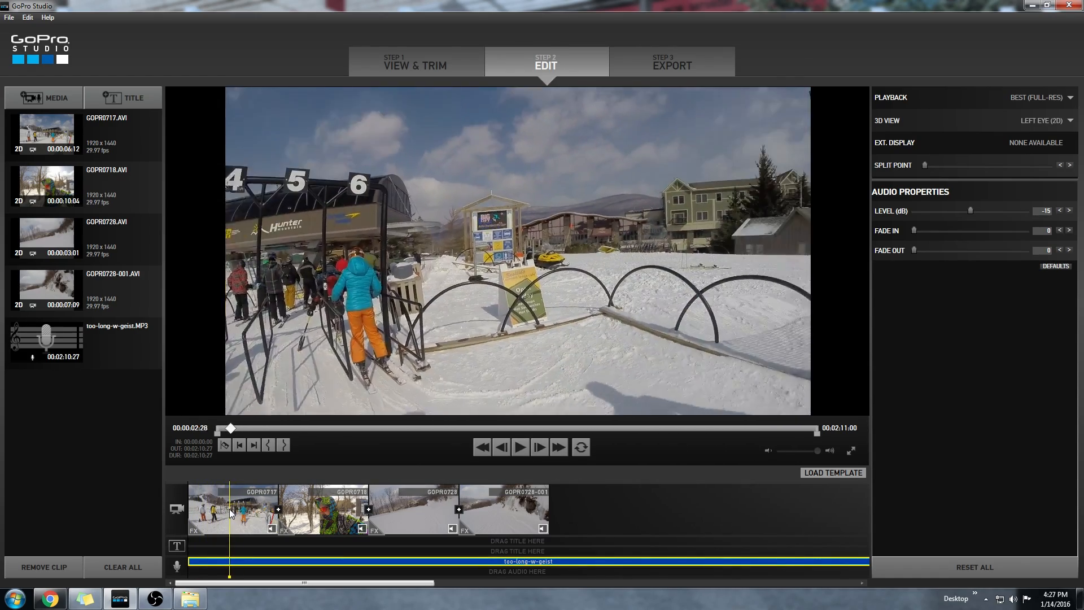
drag(231, 510, 226, 512)
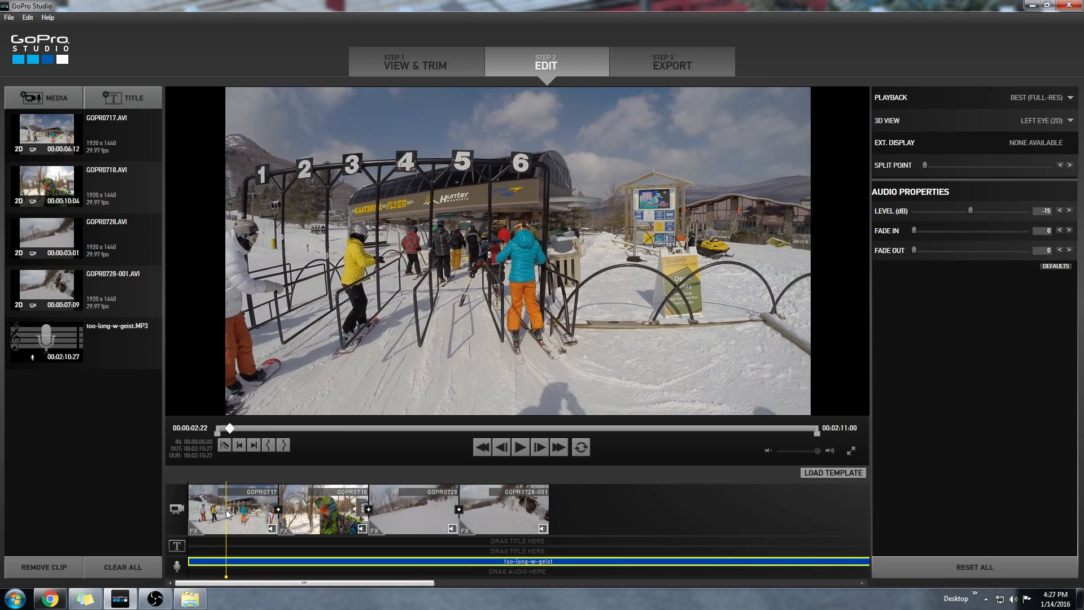
click(520, 447)
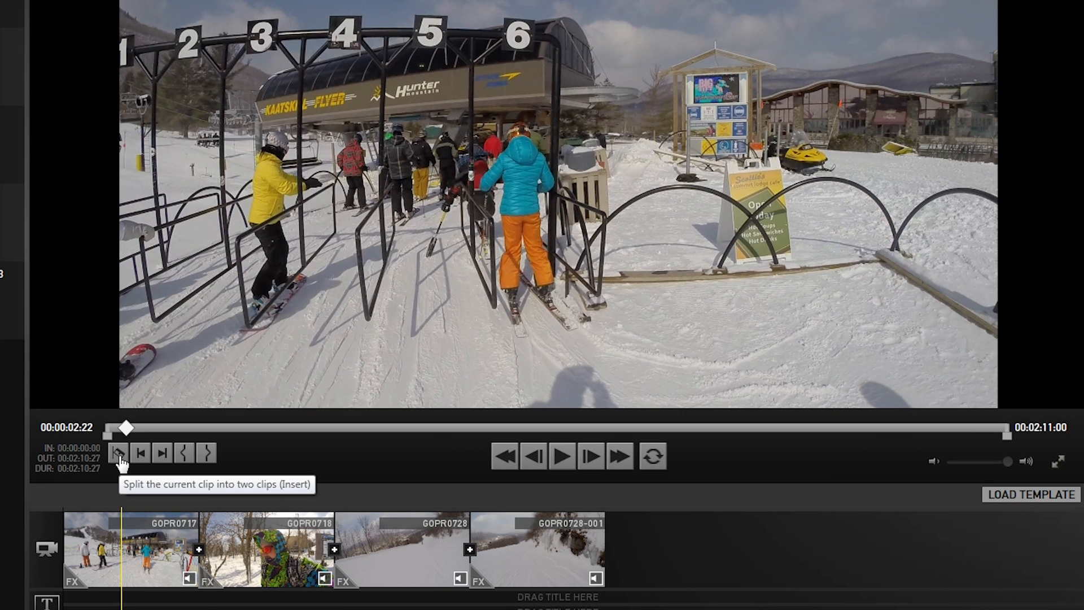
click(120, 457)
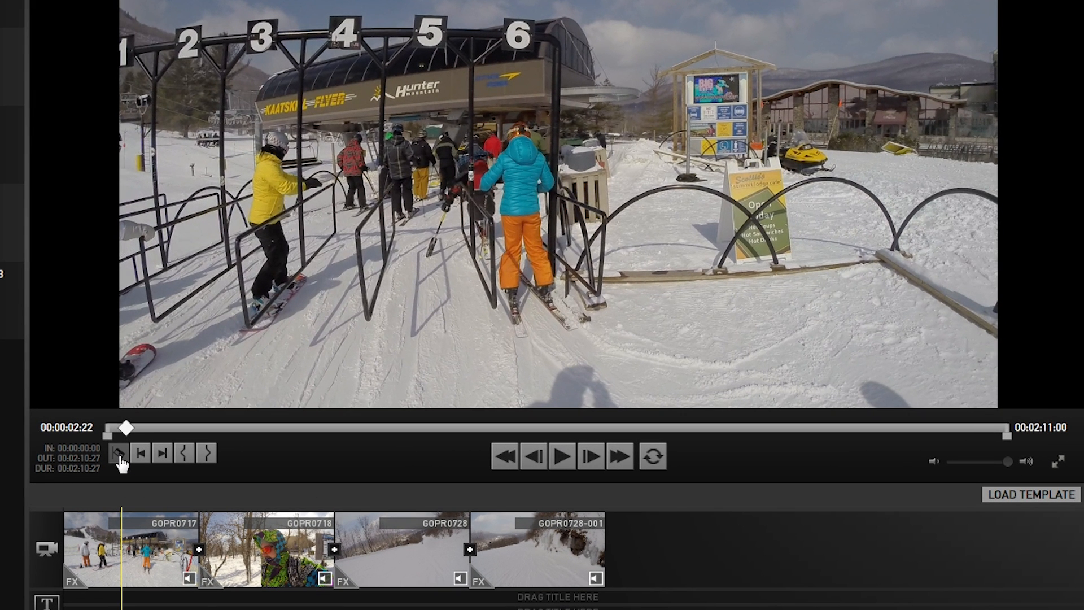
Split the GOPR0717 clip at 00:00:02:22 and delete its second part from the timeline
click(133, 563)
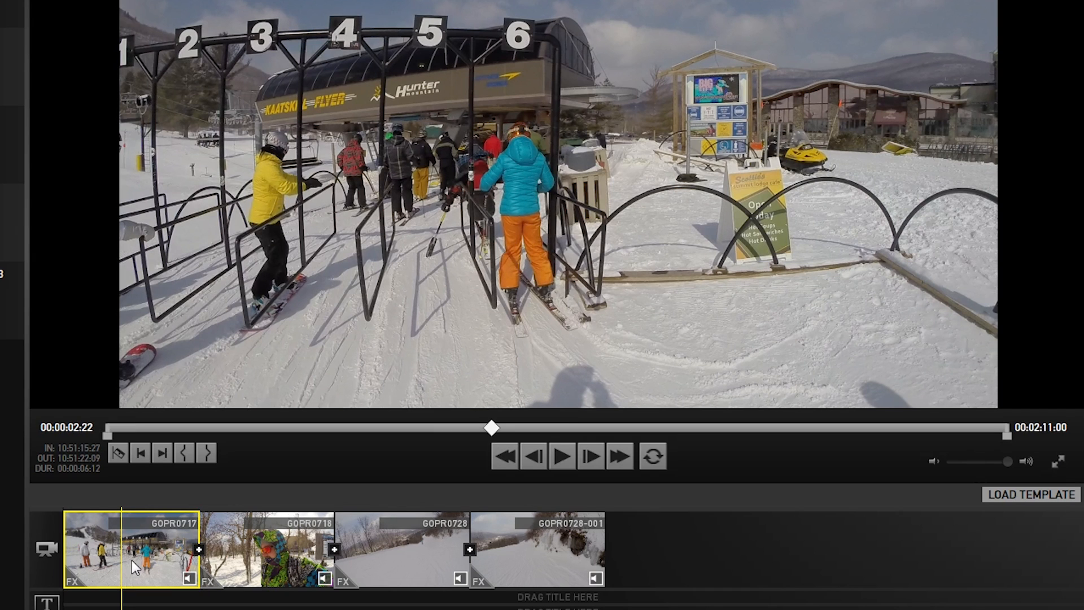
click(120, 458)
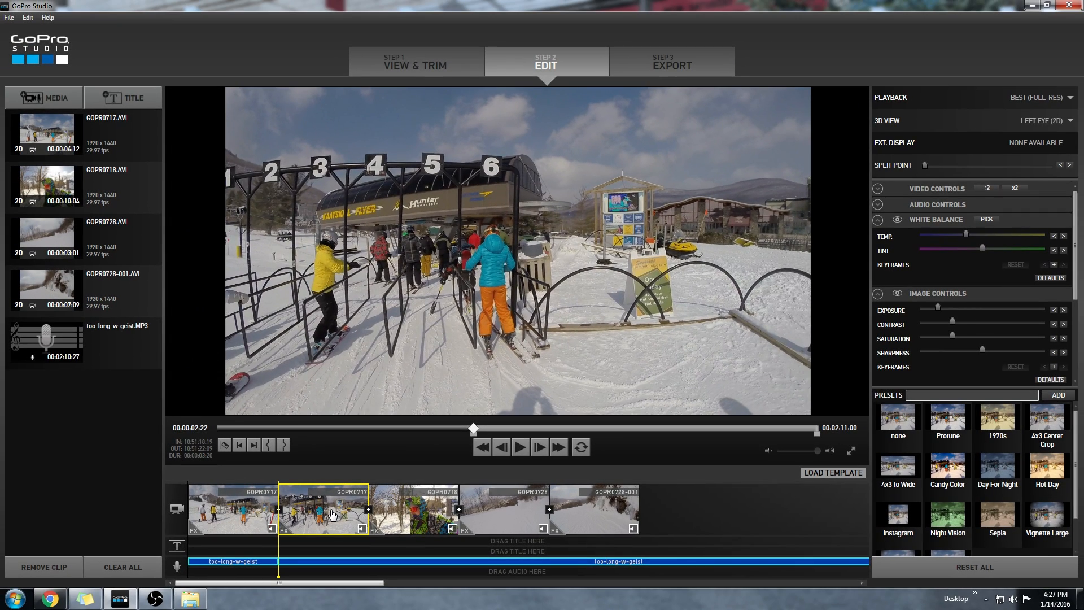
key(Delete)
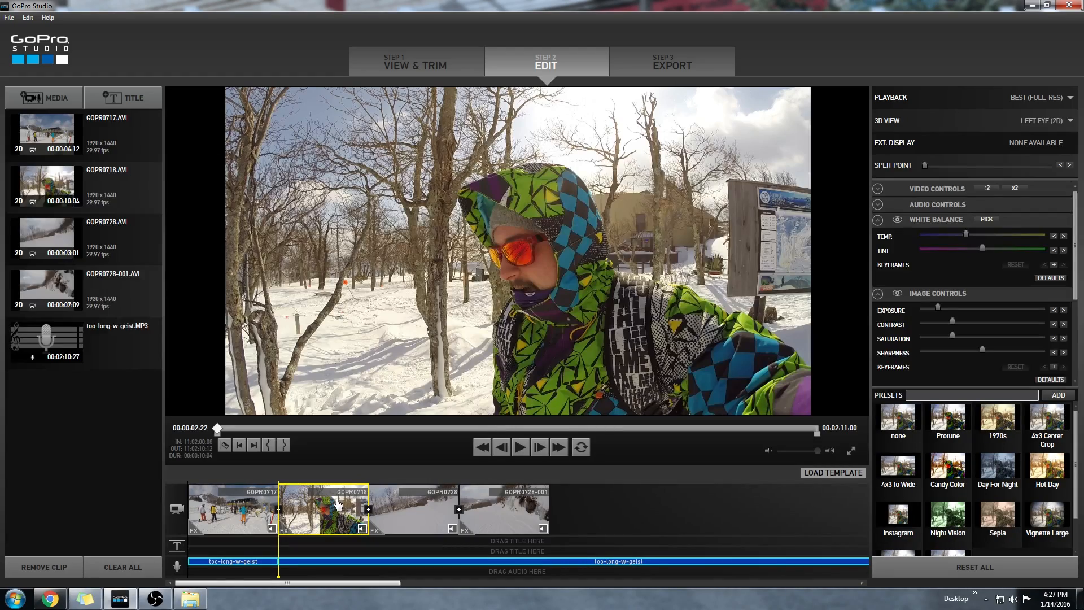
Split the GOPR0718 clip at 00:00:04:21 and delete the part after the cut
click(228, 519)
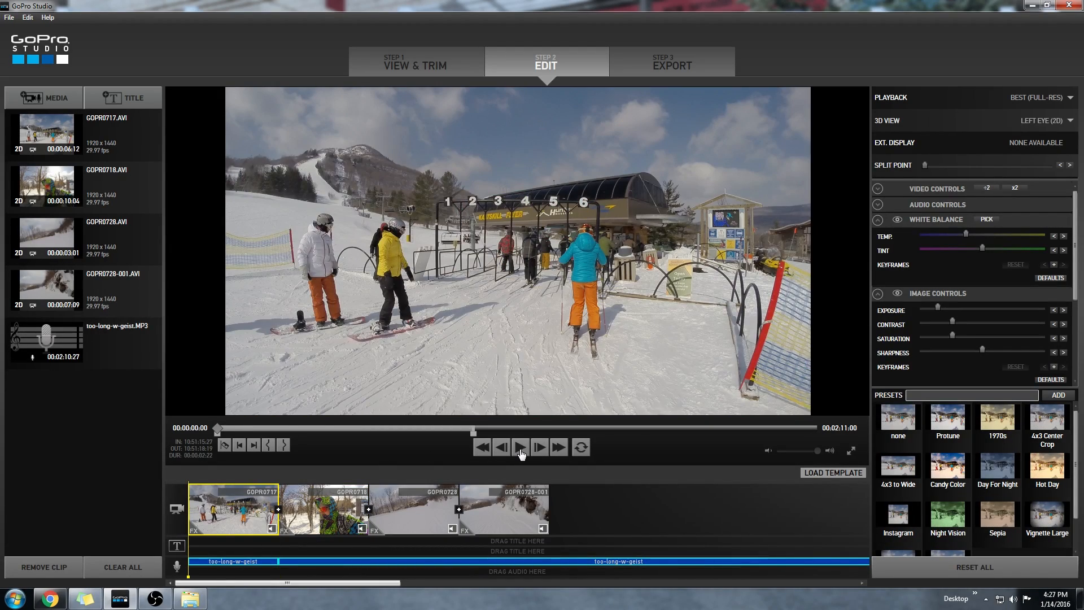
click(520, 449)
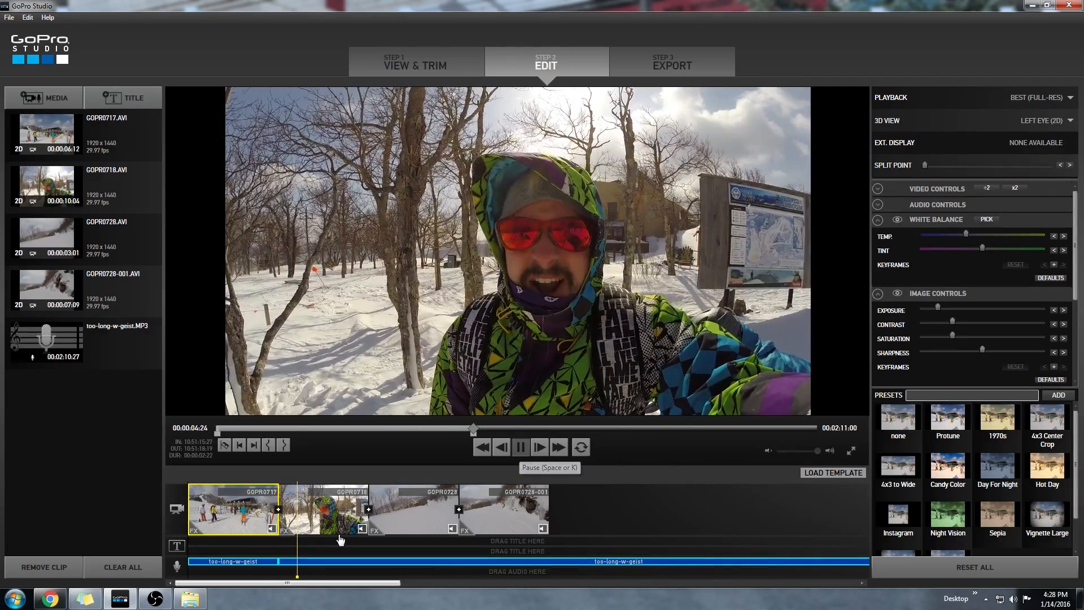
click(339, 533)
drag(298, 546, 296, 545)
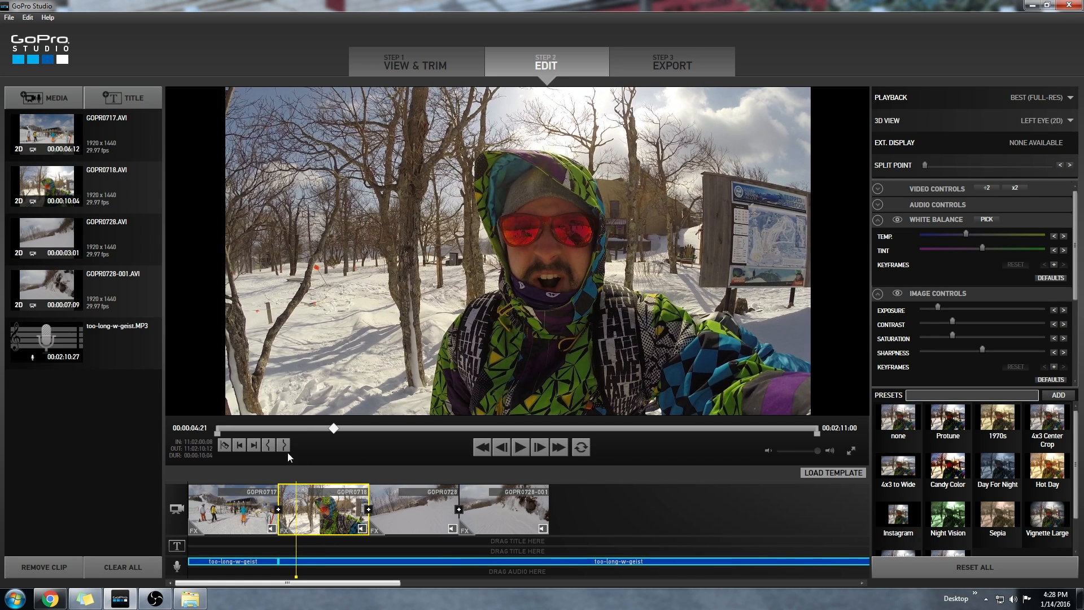
click(225, 446)
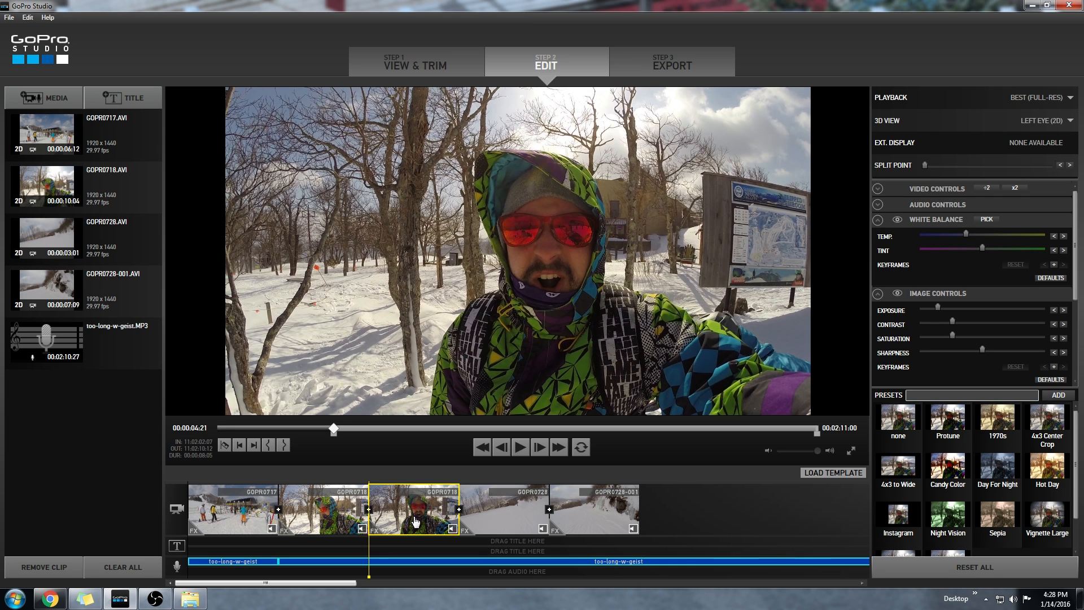
key(Delete)
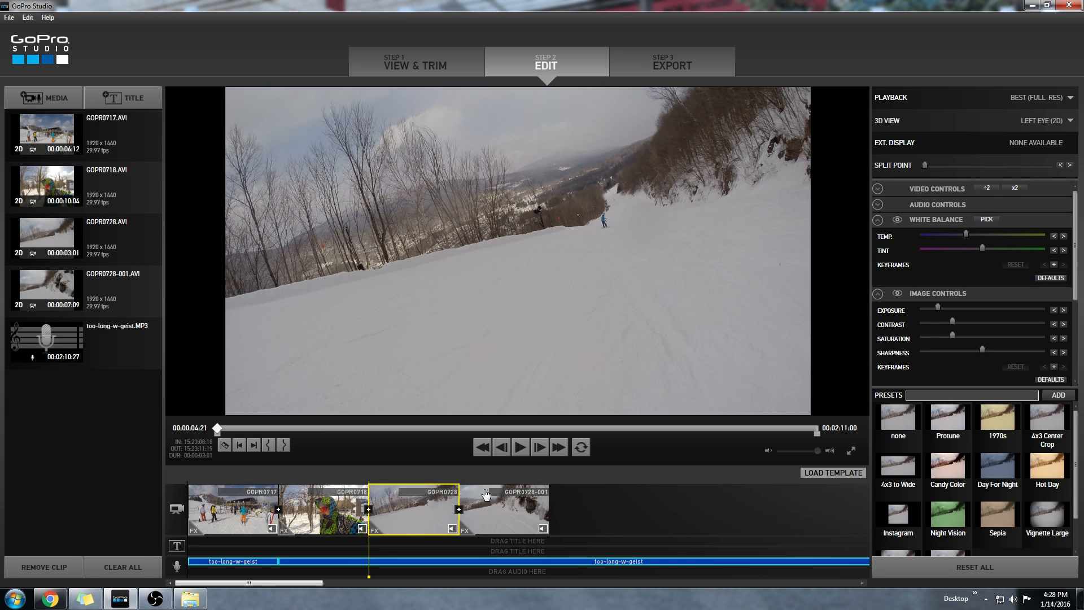
Split the GOPR0728 clip at 00:00:06:03 and delete the part before the cut
click(520, 449)
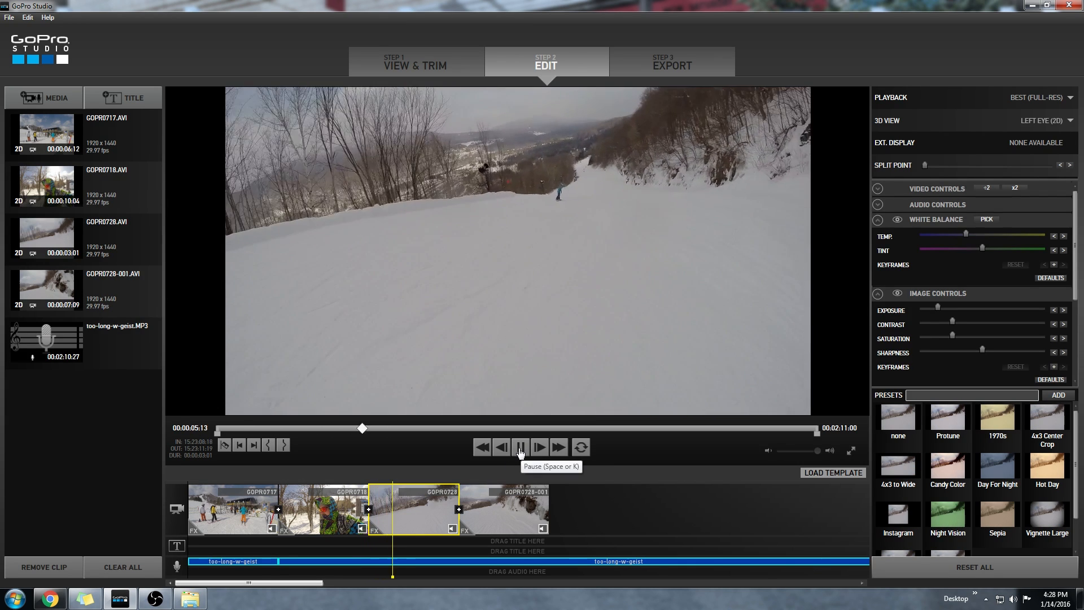
drag(415, 516, 411, 516)
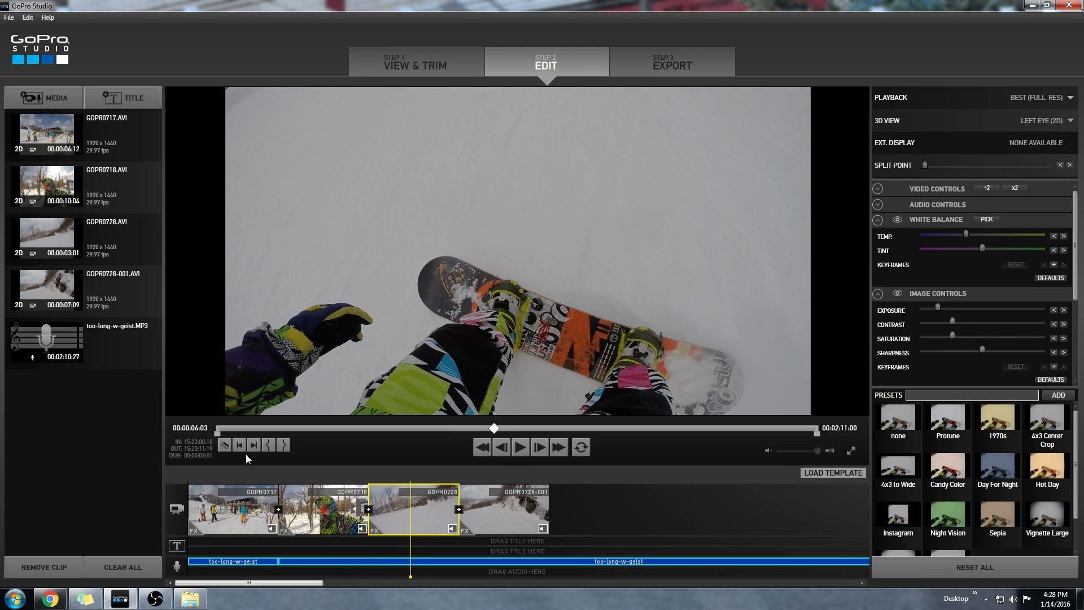
click(225, 446)
click(406, 513)
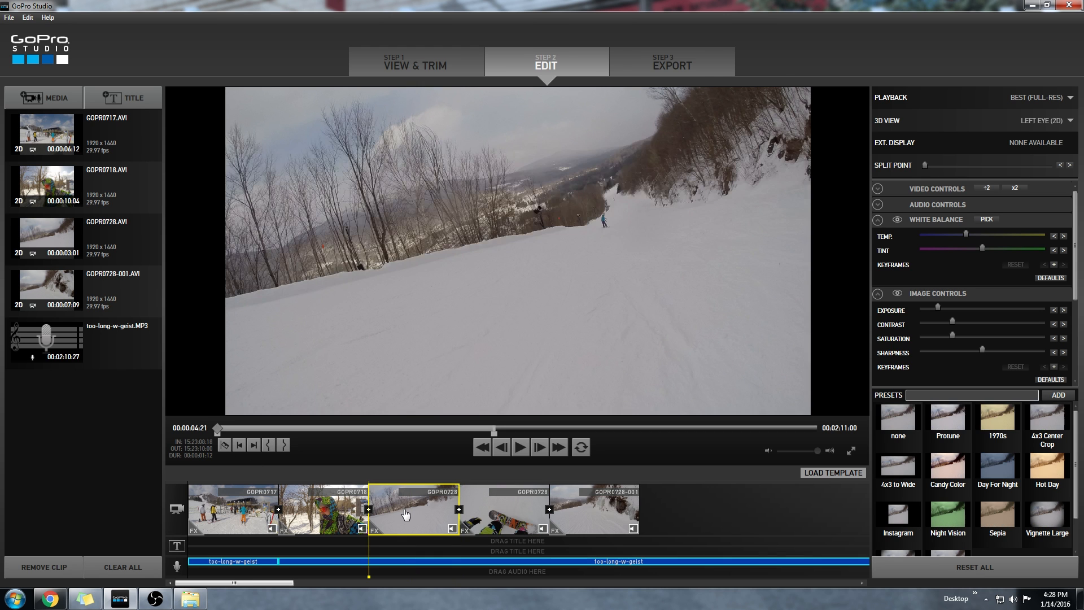
key(Delete)
Split the remaining GOPR0728 segment at 00:00:05:29 and delete its tail end
drag(371, 550, 438, 539)
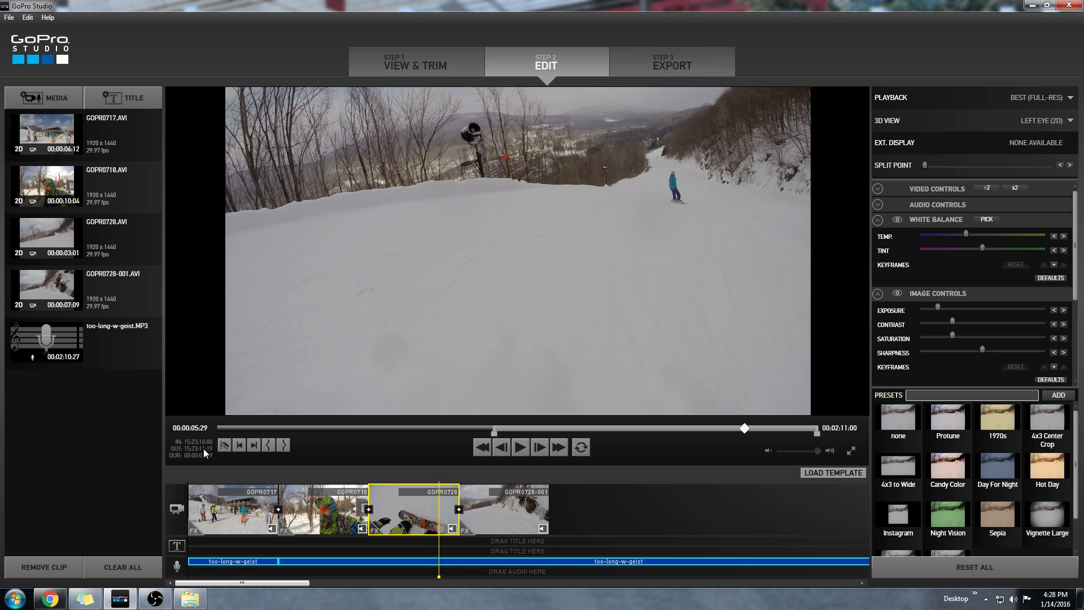
click(226, 447)
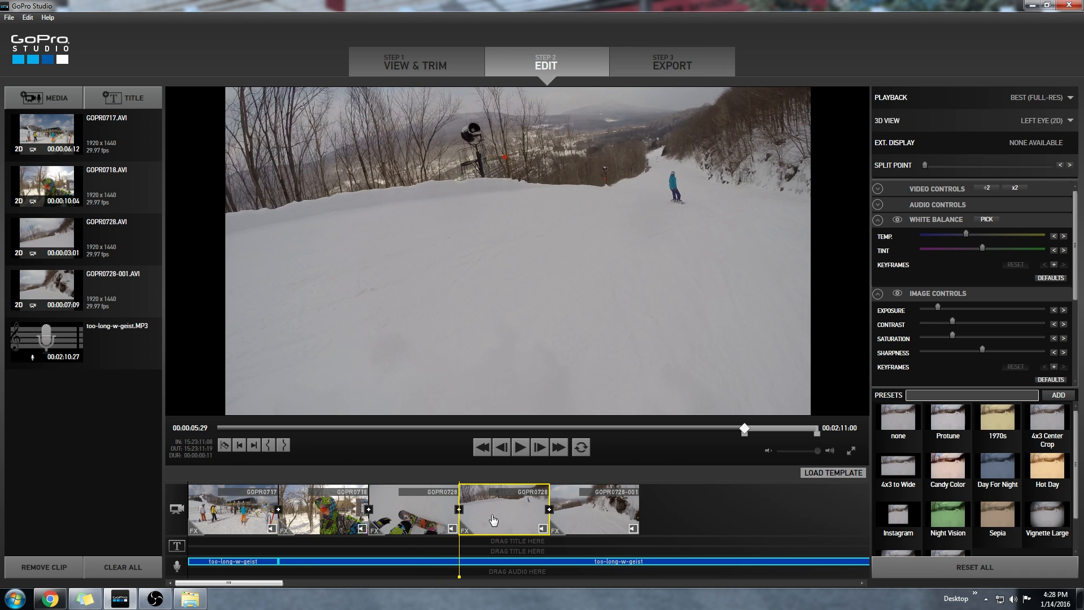
key(Delete)
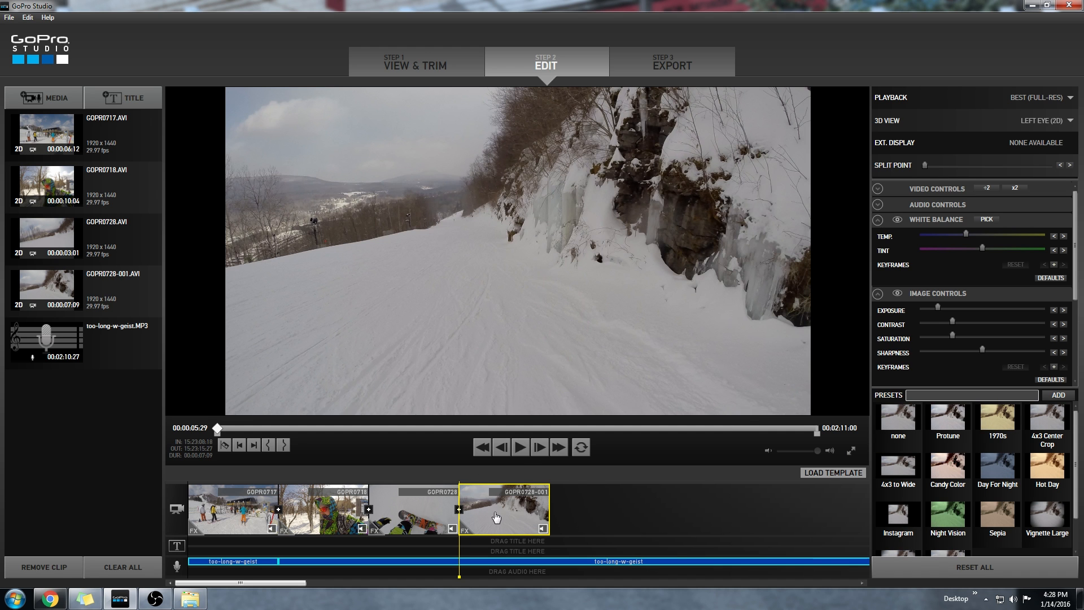
Preview the GOPR0728-001 clip, return to the start of the timeline and play the trimmed sequence
click(521, 455)
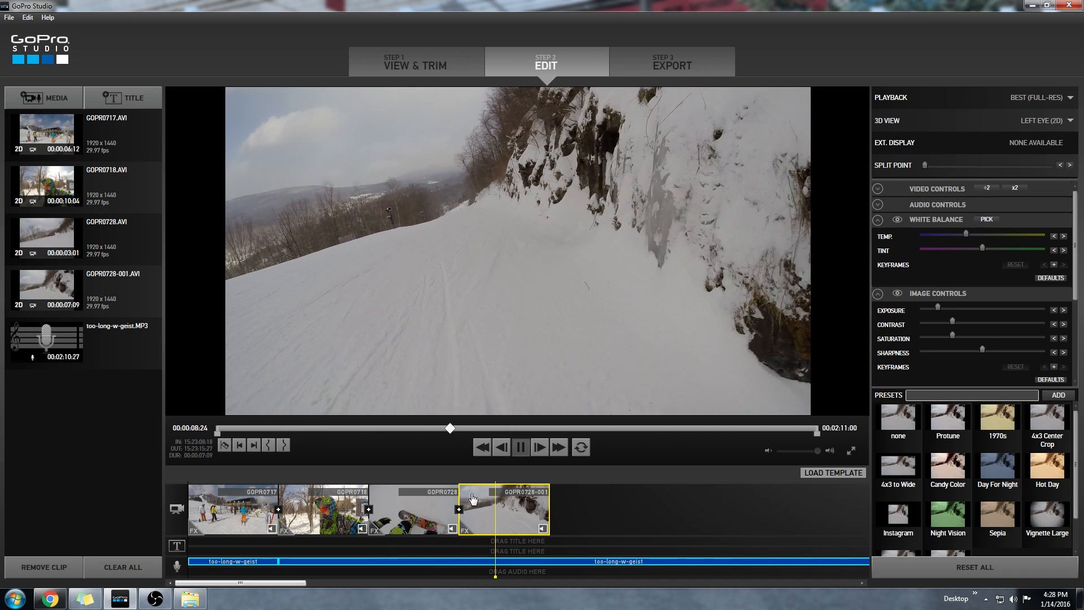
click(495, 532)
click(501, 448)
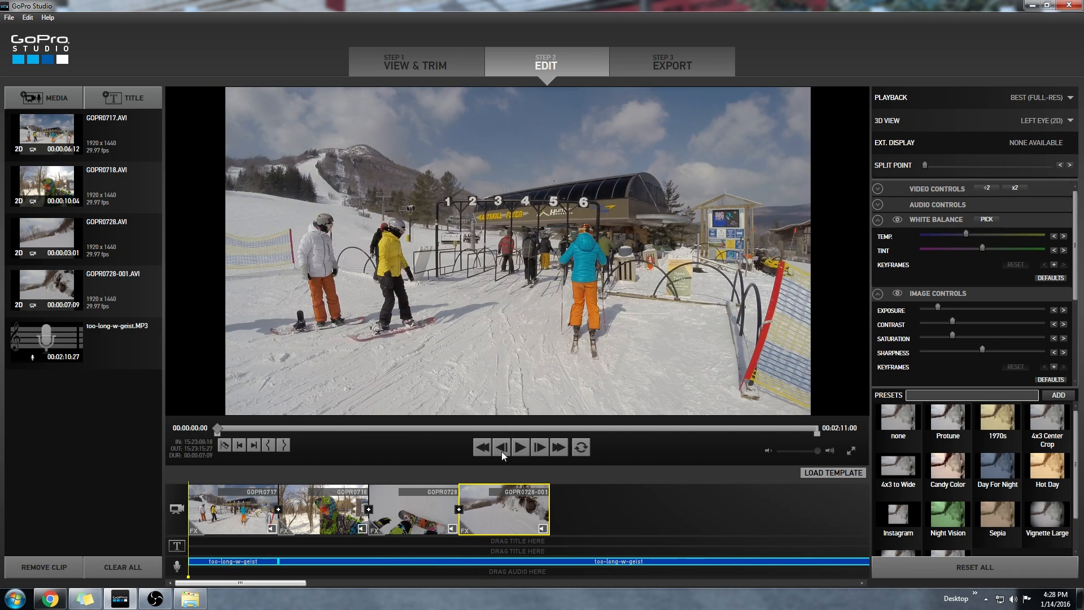
click(521, 447)
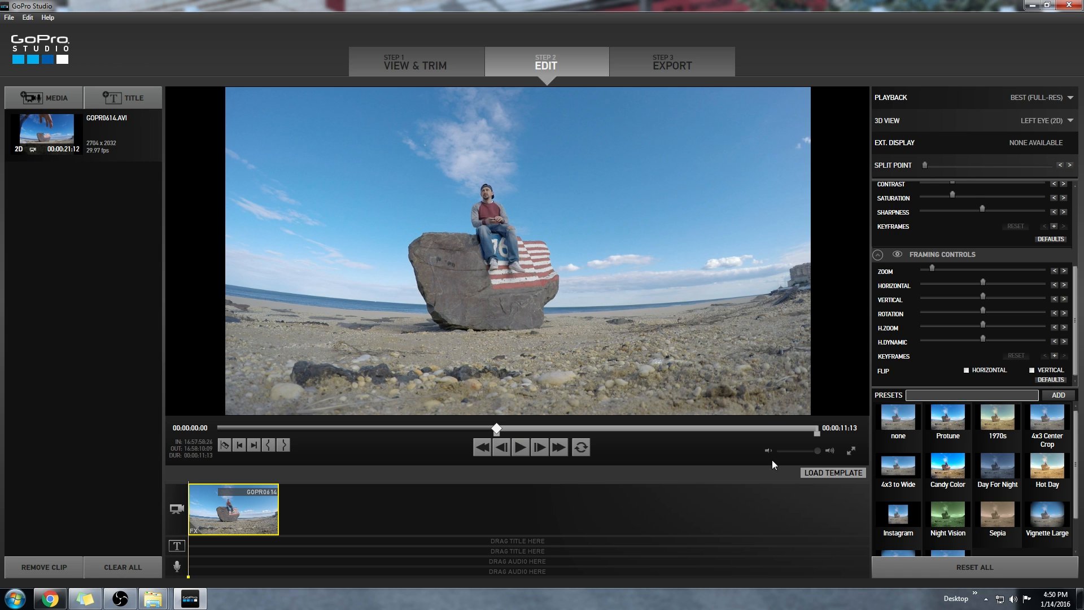
At the start of the GOPR0614 clip, zoom in slightly, shift the image to the right and add a framing keyframe
click(522, 447)
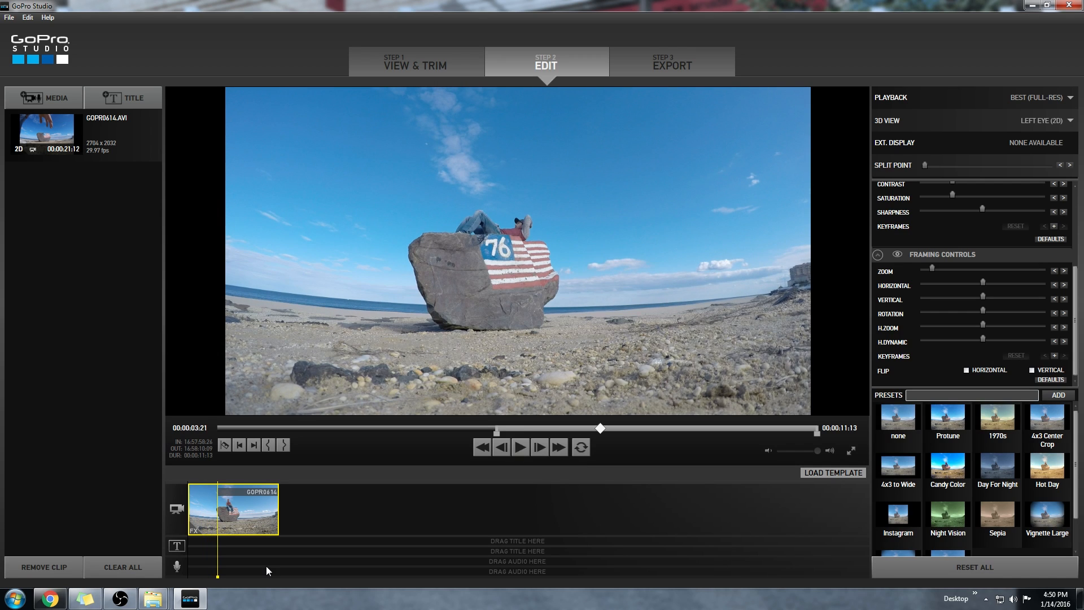
drag(193, 548, 173, 548)
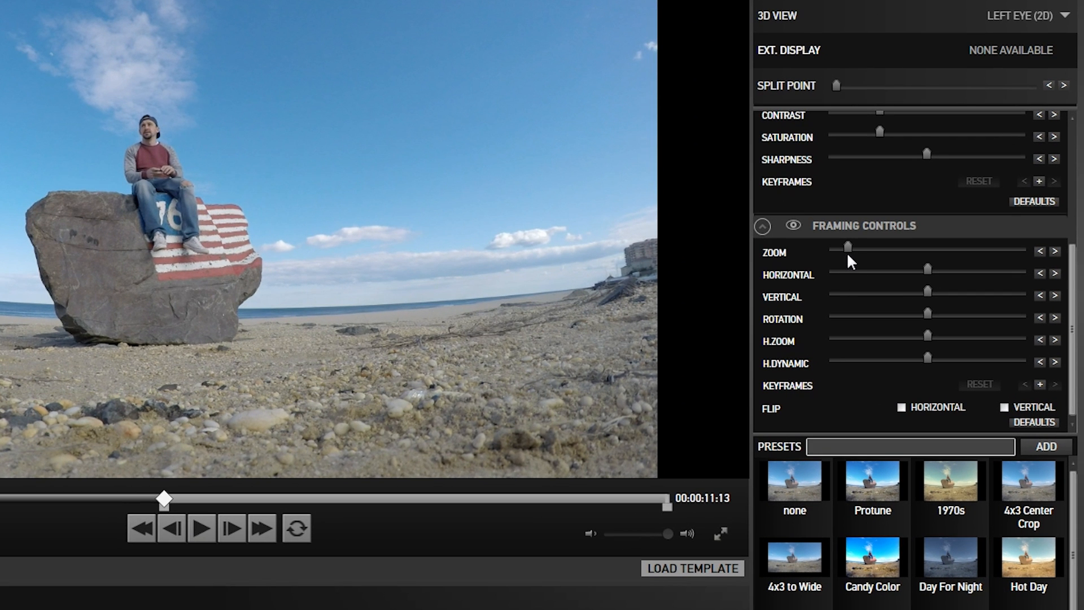
mouse_move(847, 246)
drag(848, 246, 876, 246)
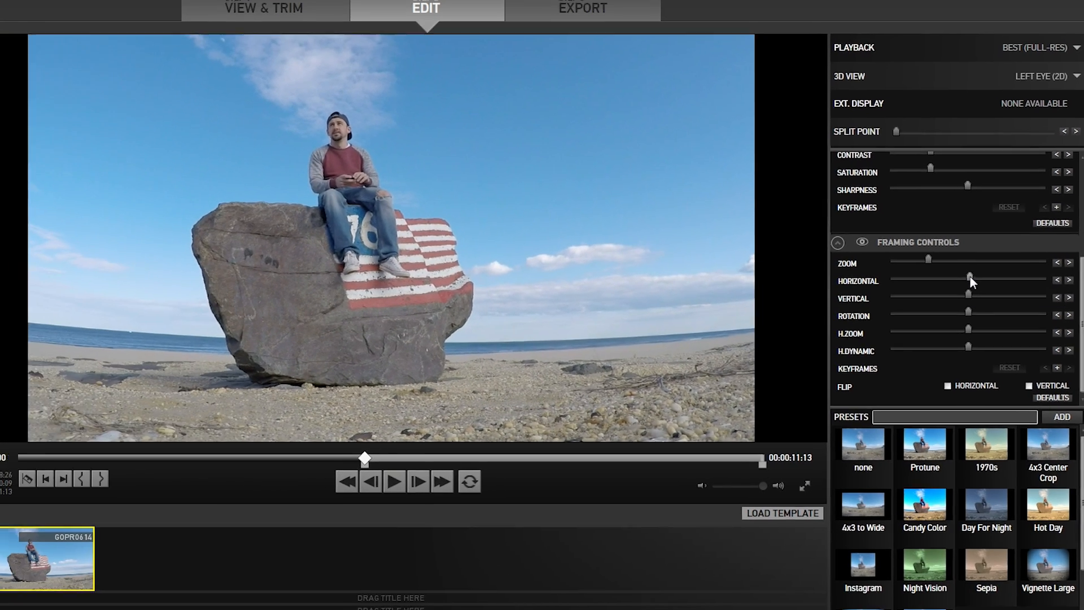
drag(970, 276, 996, 280)
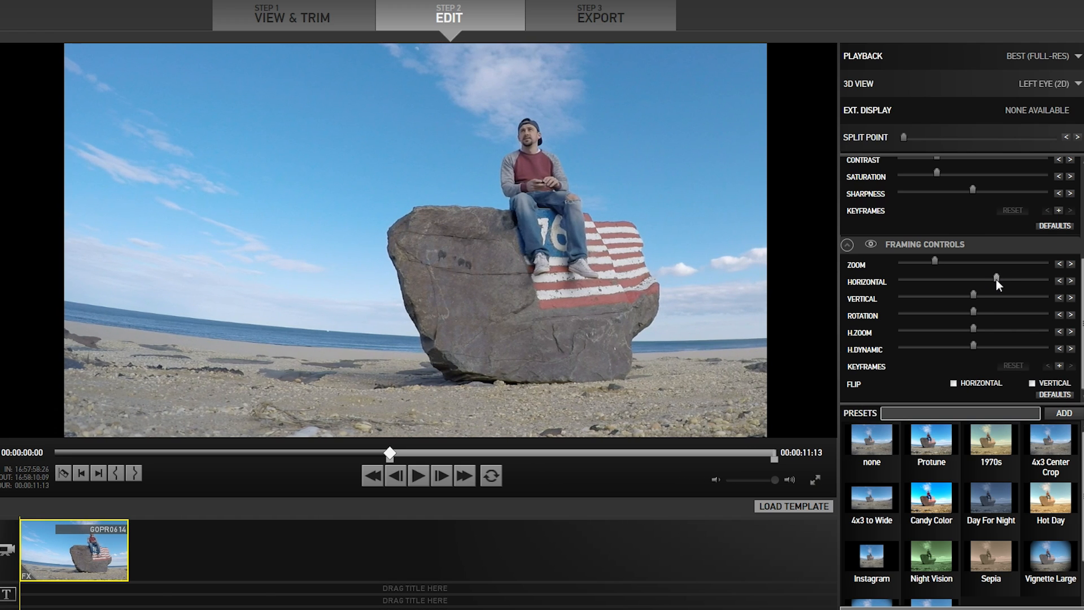
click(1060, 367)
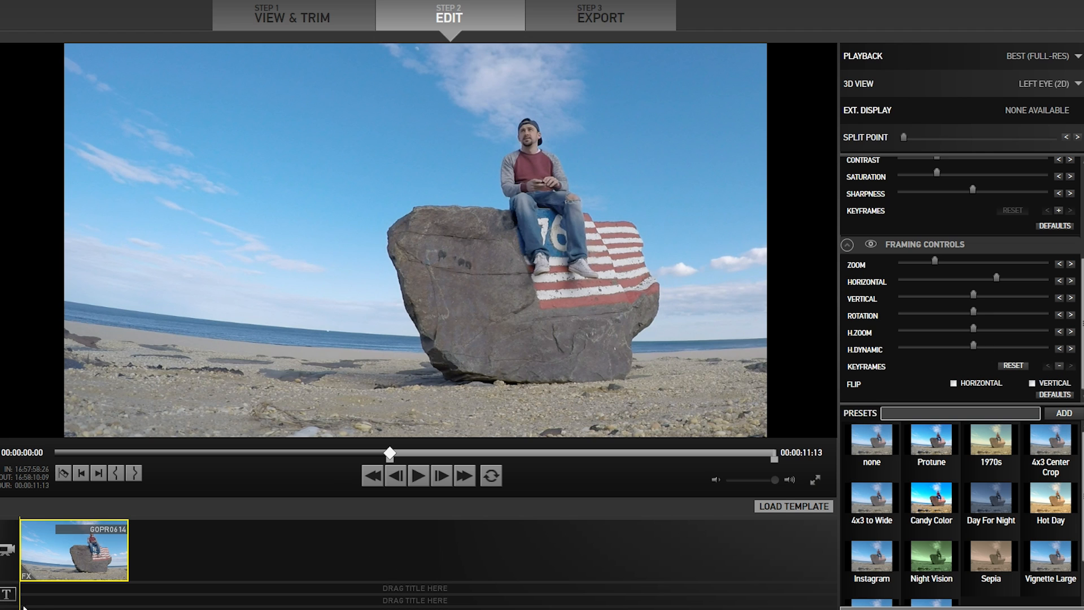
Add a second framing keyframe at 00:00:10:02 and shift the image to the left there
drag(22, 603, 117, 599)
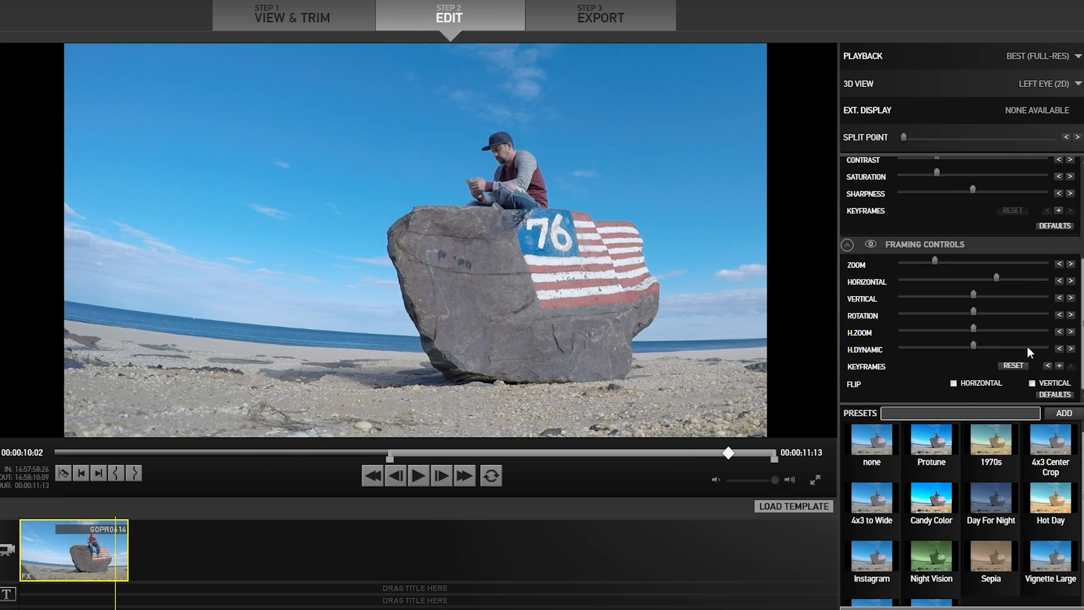
click(1060, 366)
drag(996, 277, 959, 276)
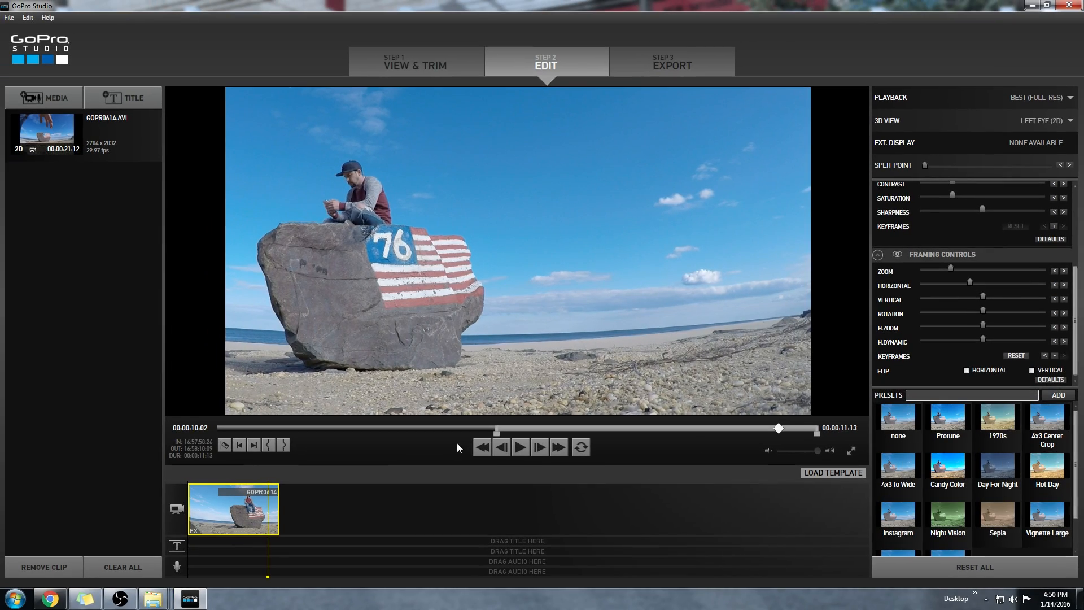